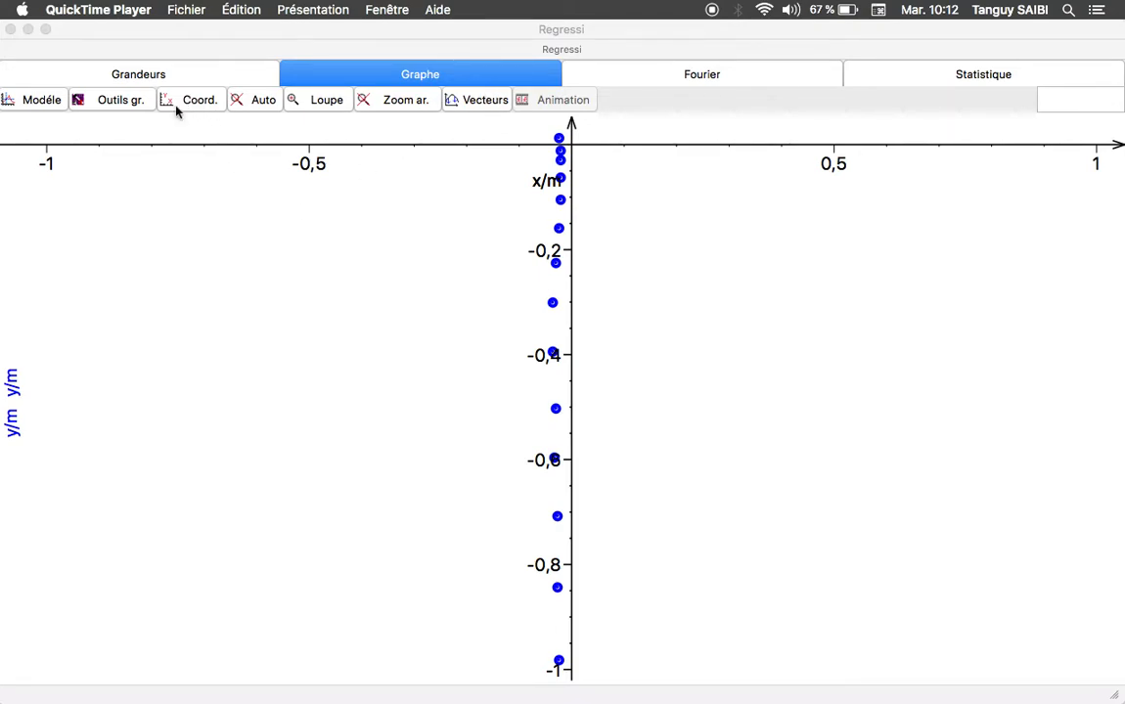
Step: Display both the velocity and acceleration vectors on the trajectory graph
left_click(486, 105)
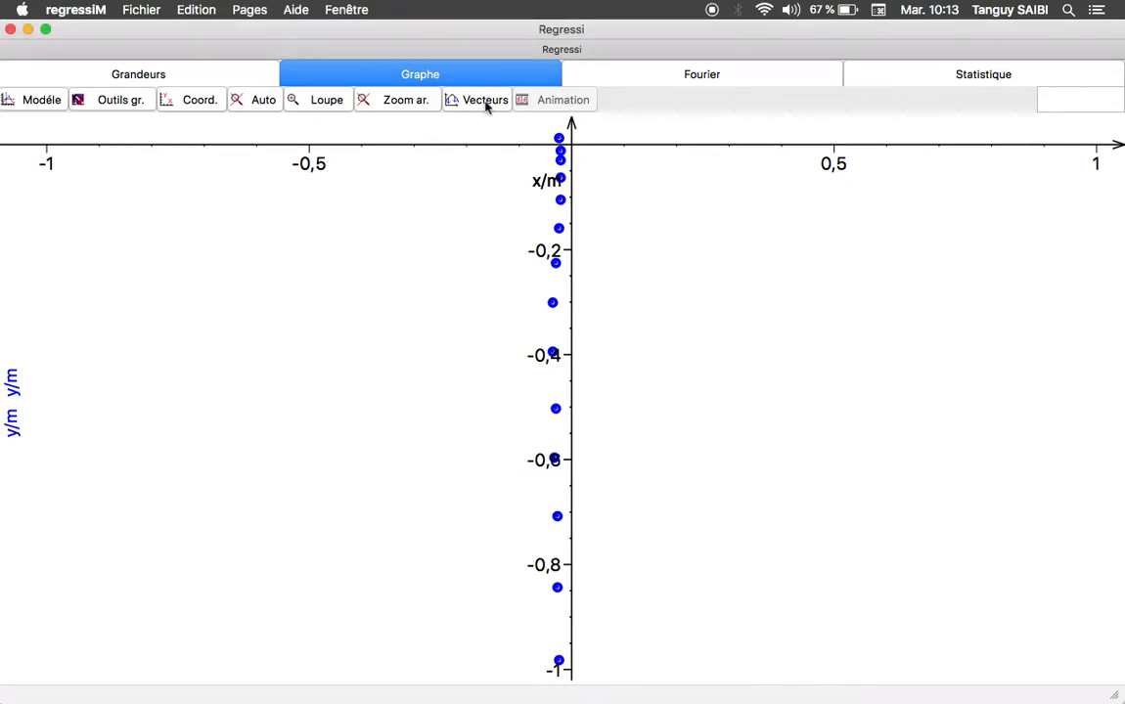
left_click(485, 101)
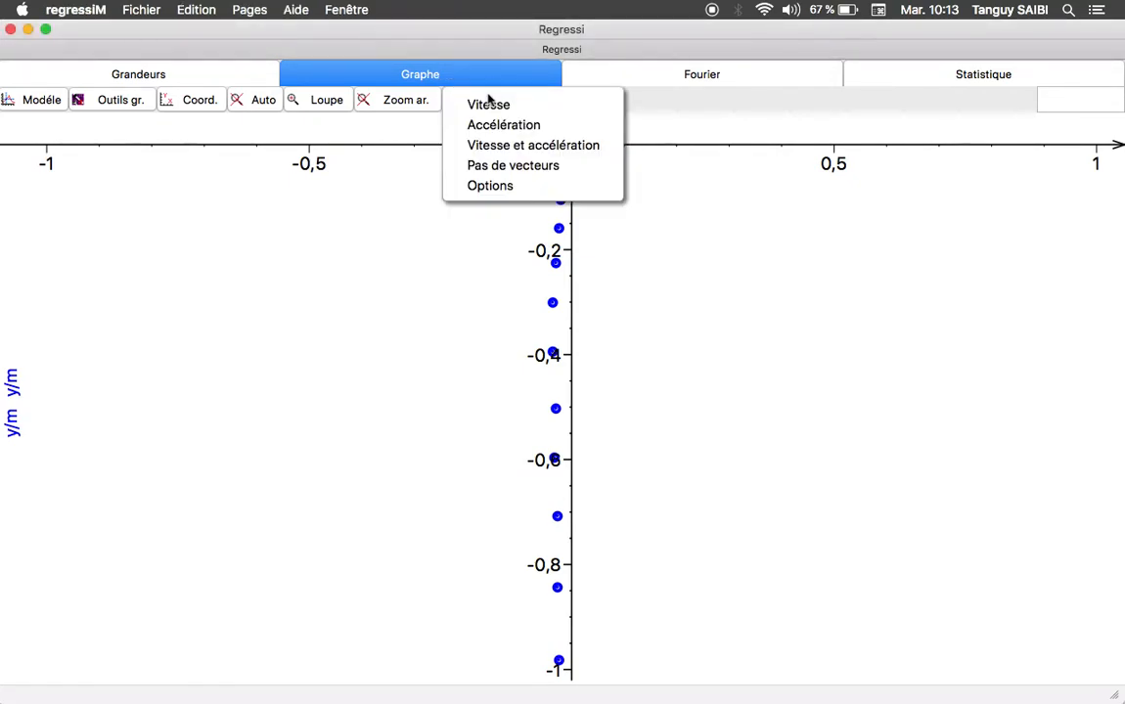
left_click(535, 149)
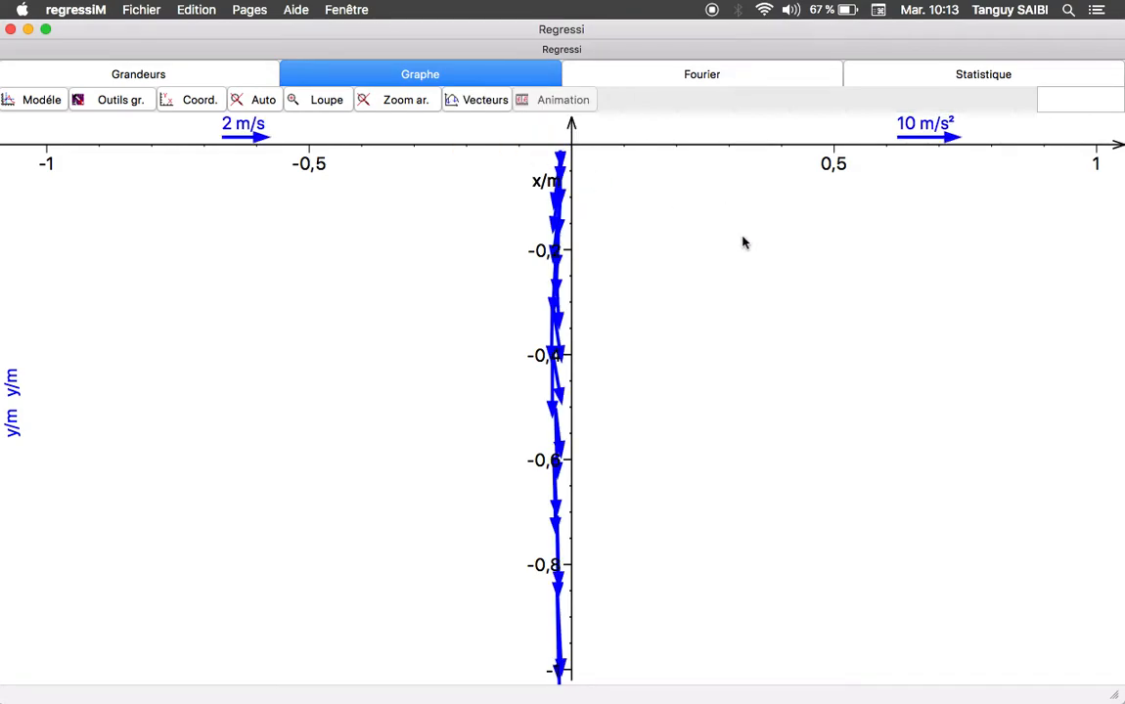
Step: In the vector options, colour the velocity vectors orange and the acceleration vectors plum
left_click(475, 102)
left_click(458, 167)
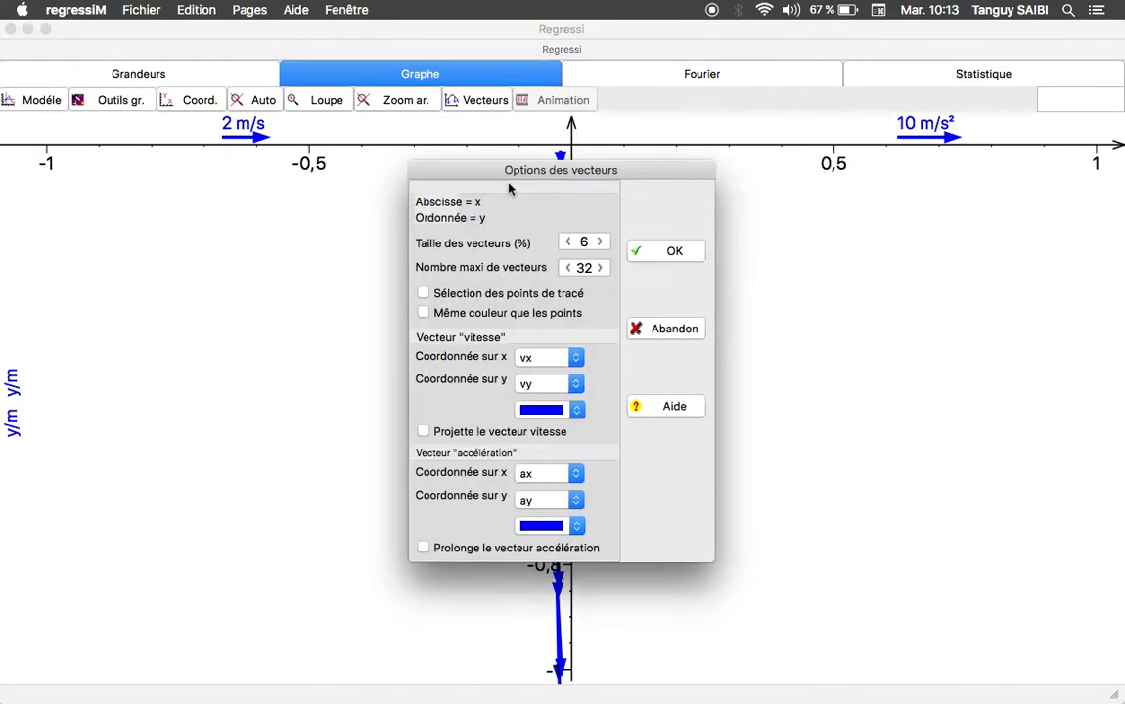
left_click(574, 415)
left_click(547, 456)
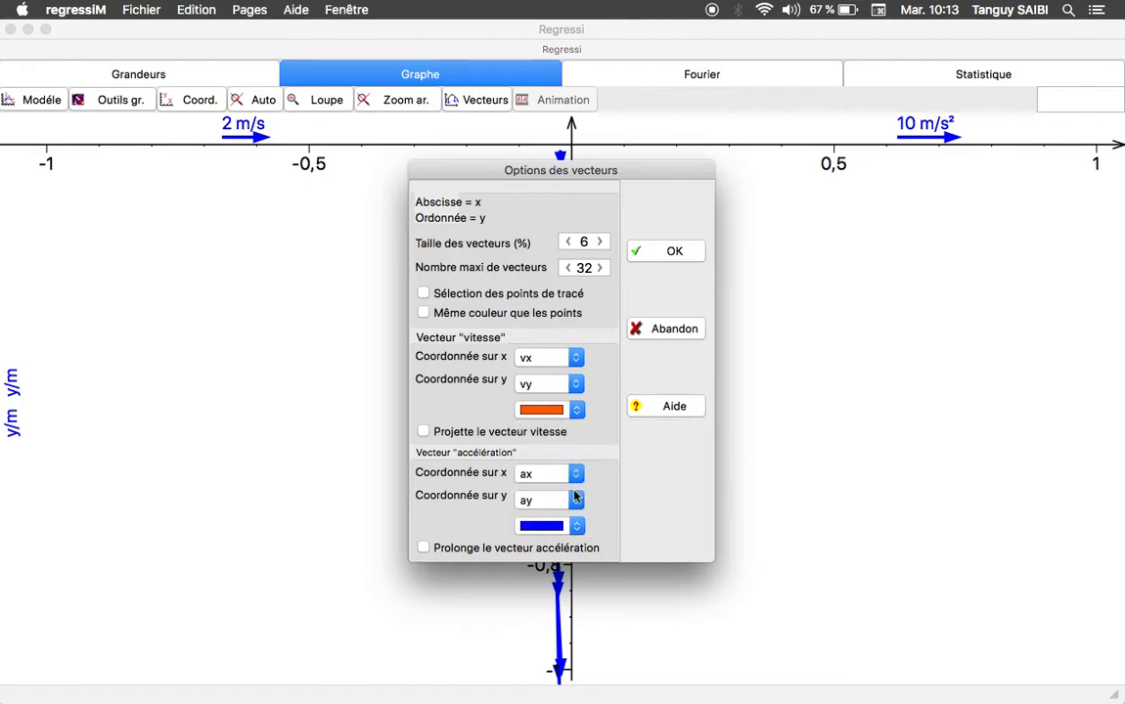
left_click(576, 526)
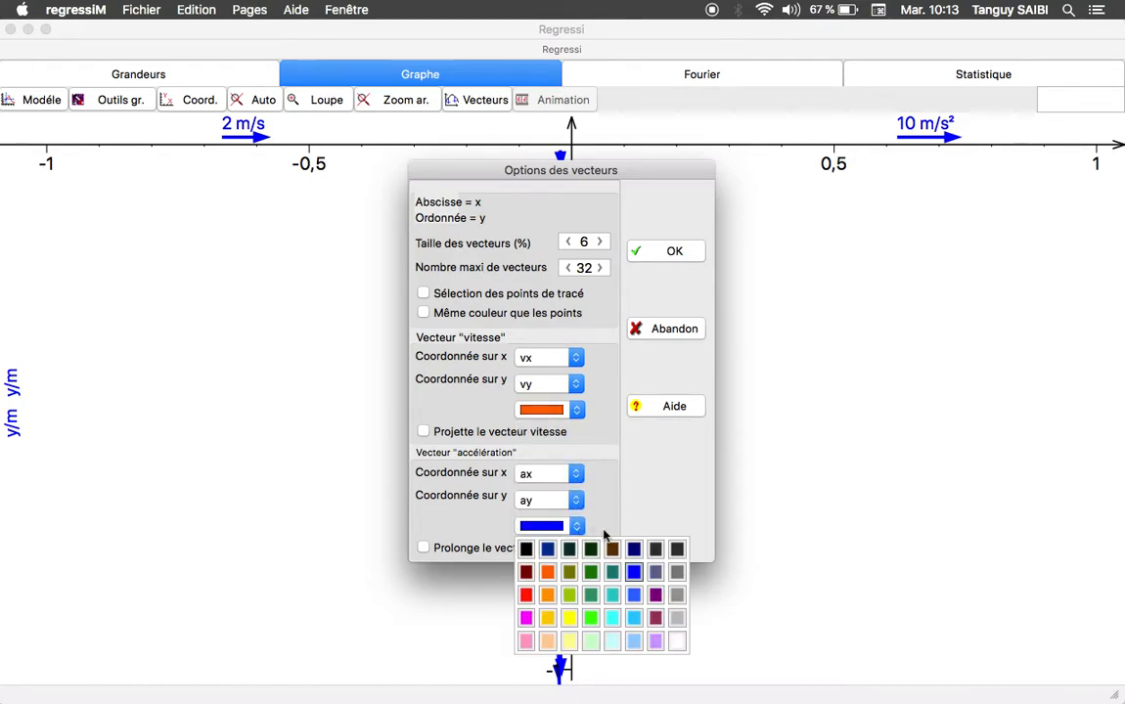
left_click(658, 618)
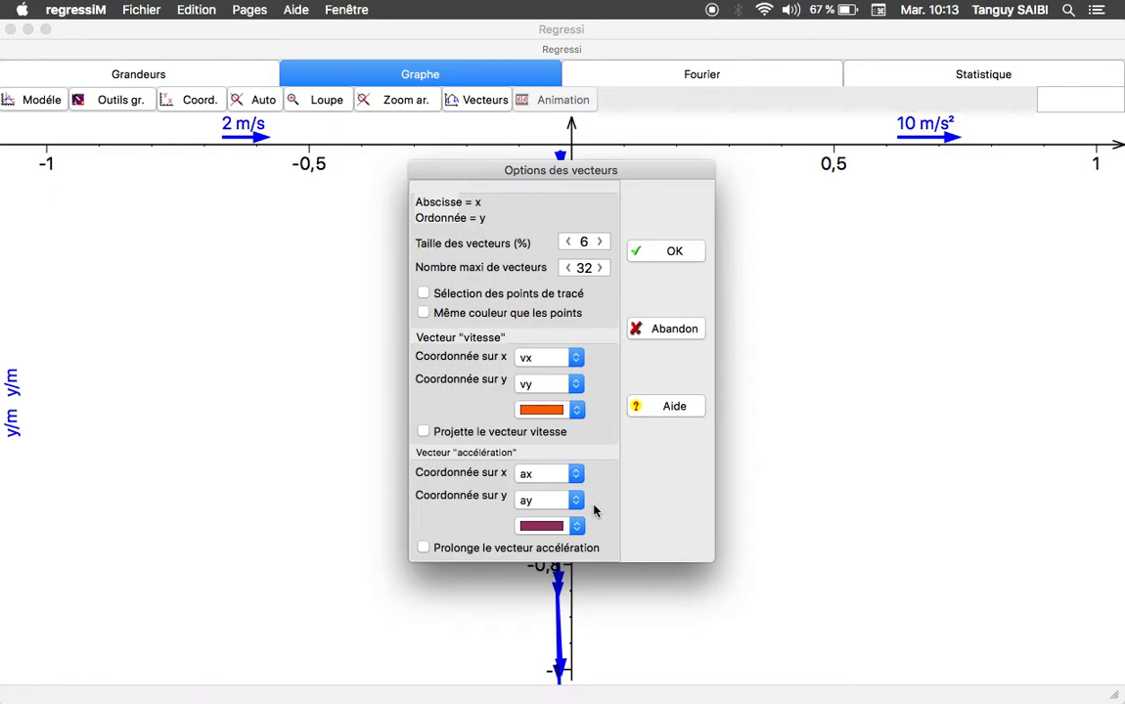
left_click(425, 547)
left_click(673, 251)
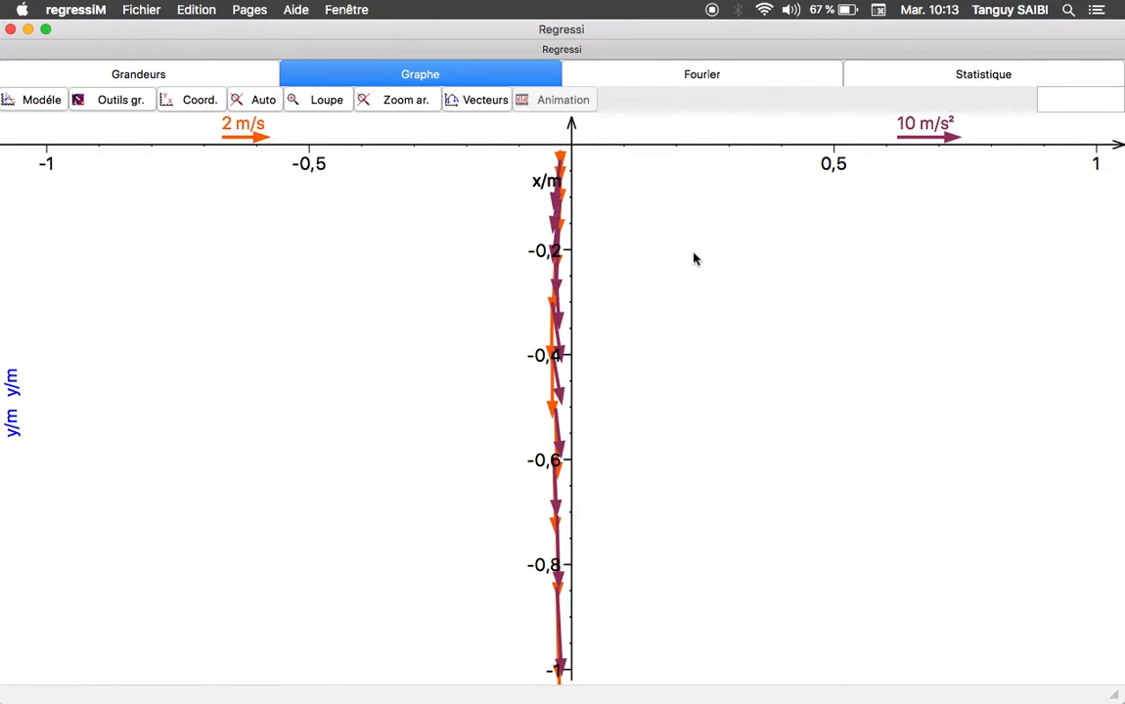
left_click(183, 106)
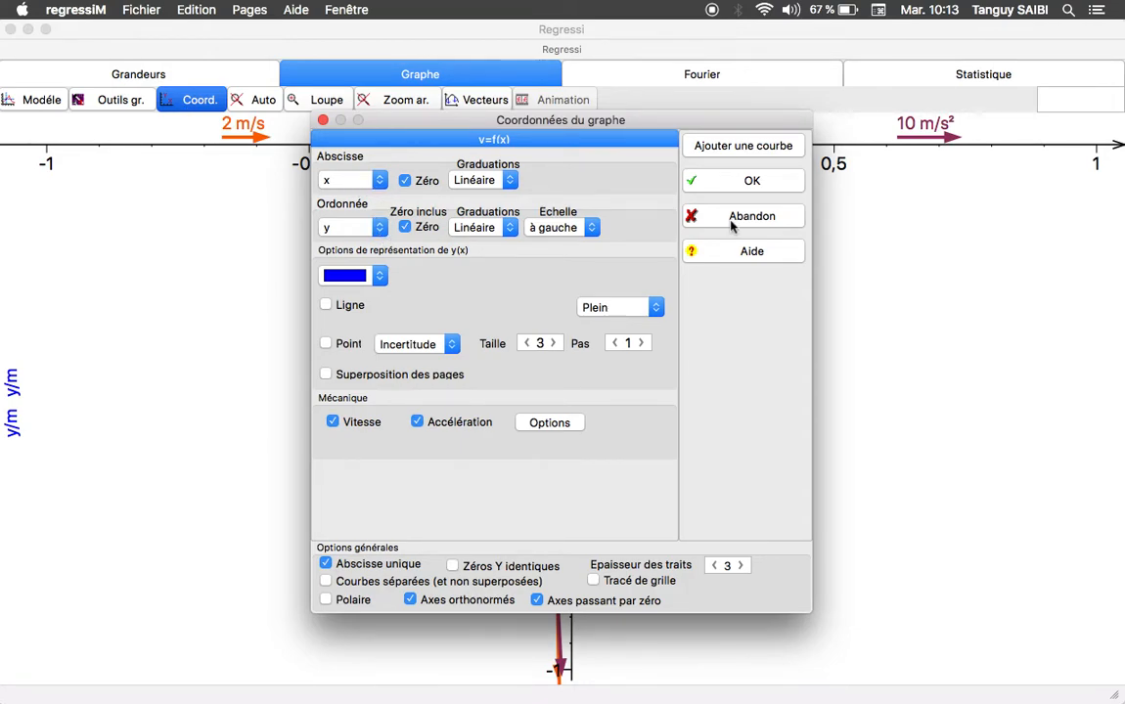
left_click(322, 120)
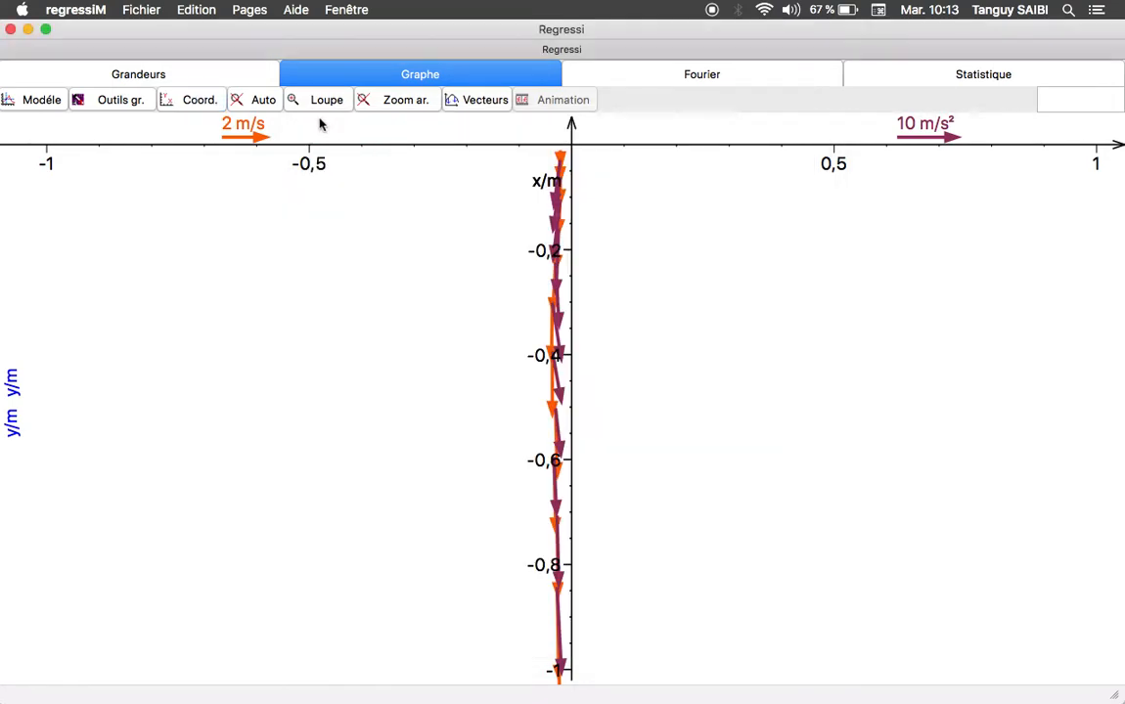
left_click(205, 75)
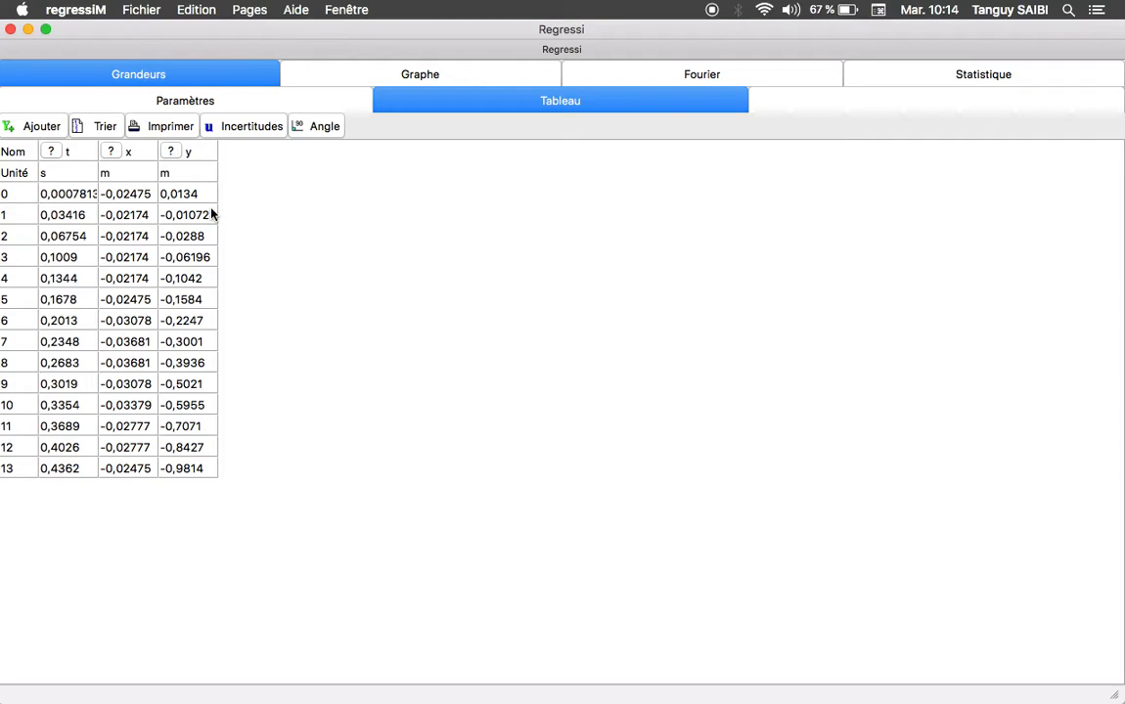
left_click(45, 127)
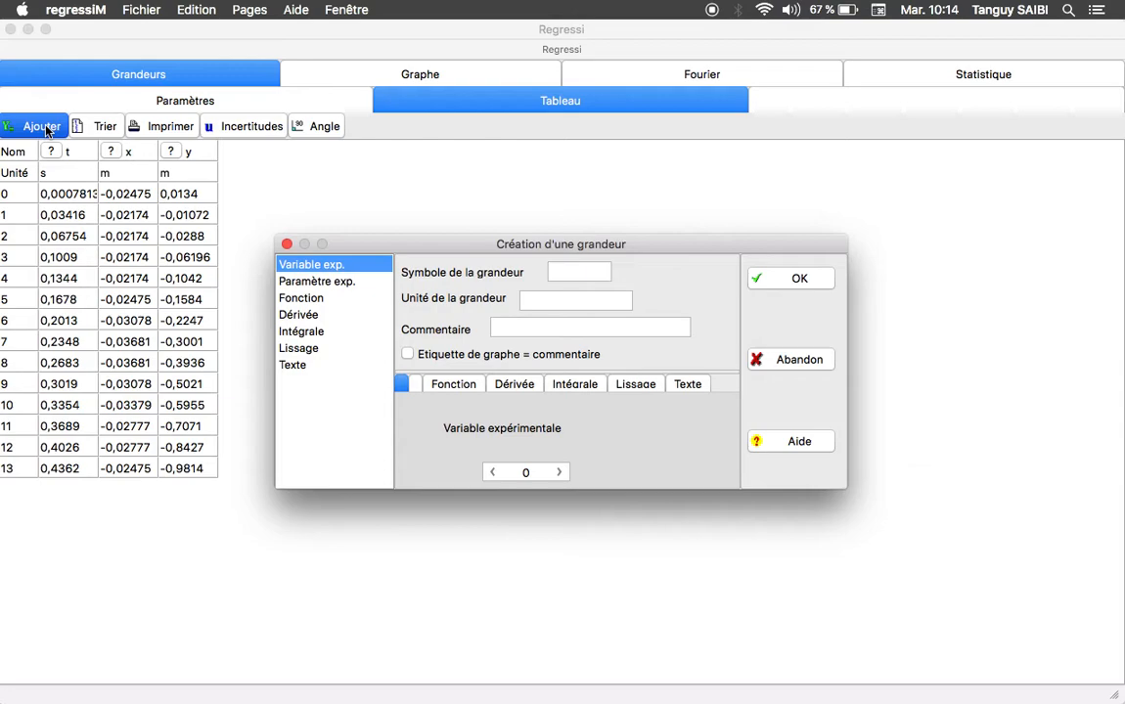
left_click(286, 244)
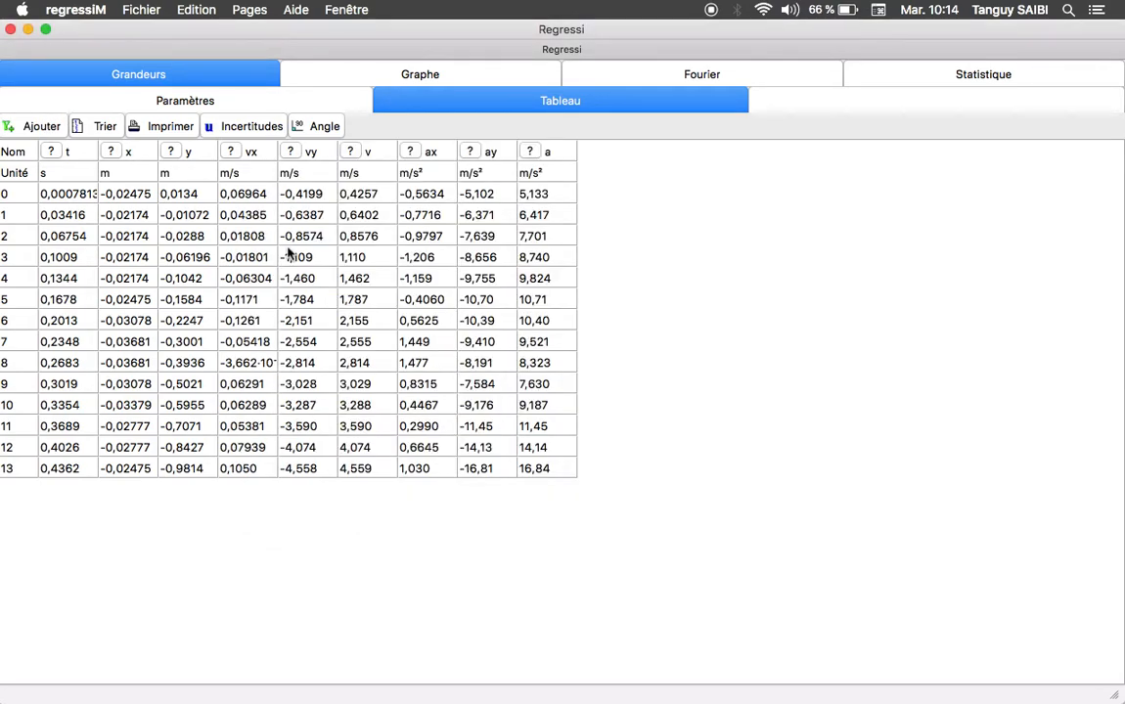
Step: Try to create a function quantity Ec in the data table with the expression 0.5*m*v^2
left_click(39, 130)
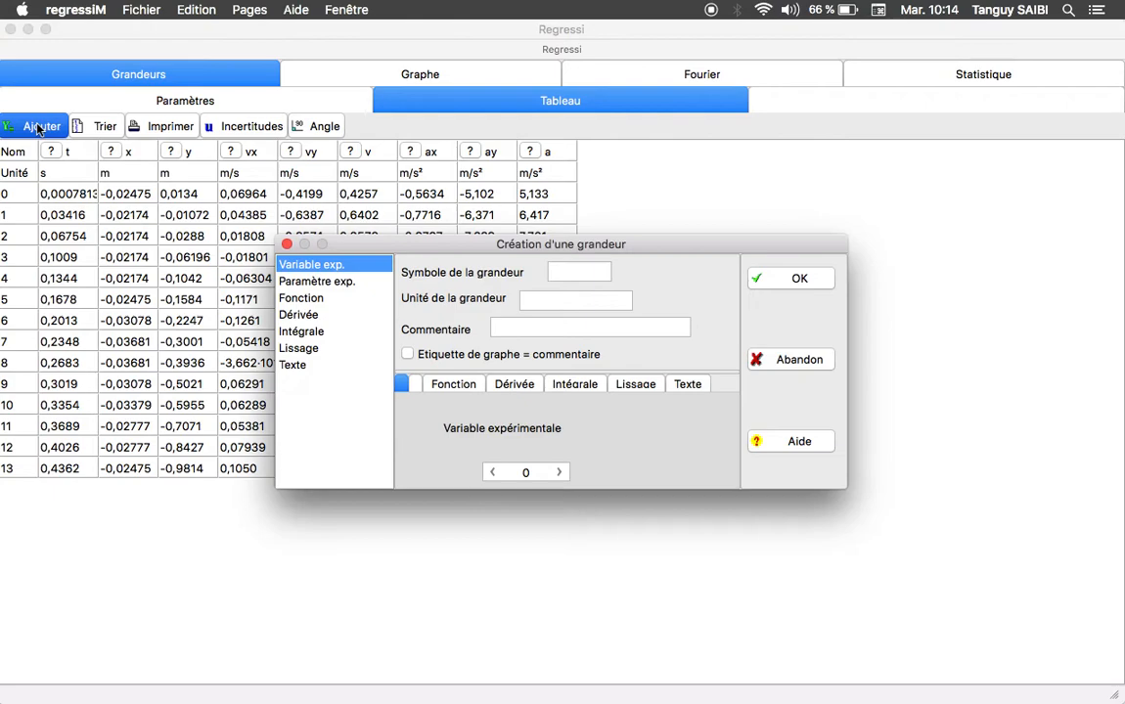
type("Ec")
left_click(321, 299)
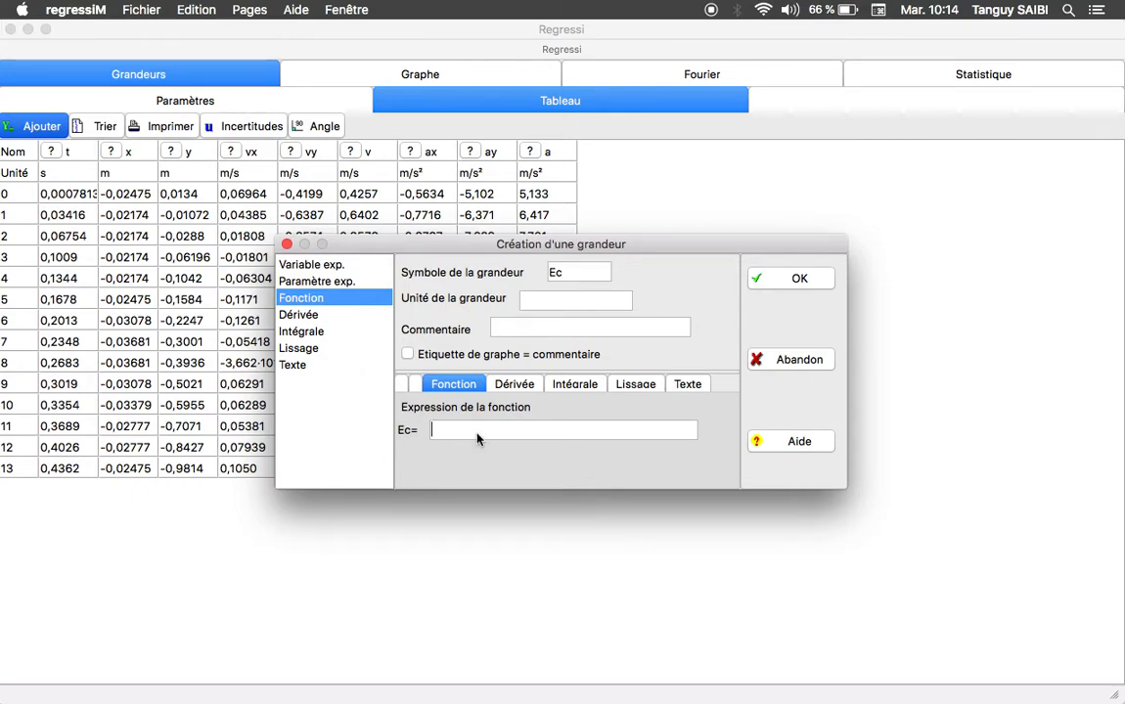
type("0.5*m*v^2")
left_click(464, 433)
key("BackSpace")
type("0.5")
left_click(288, 244)
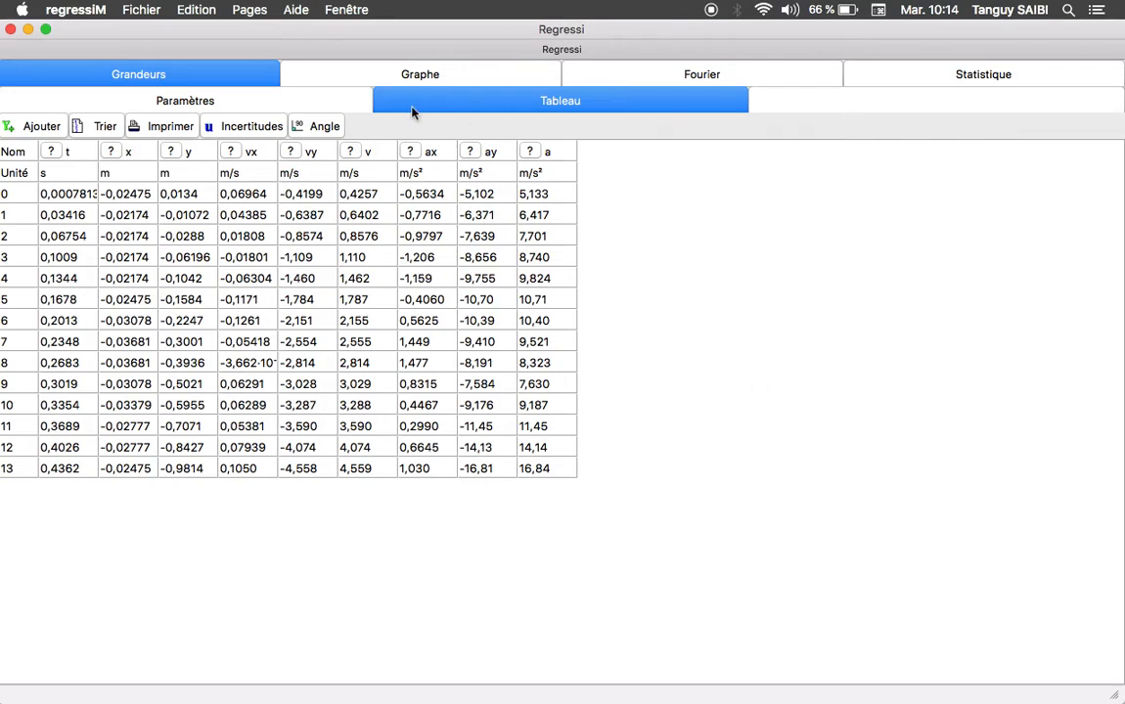
Step: Set the graph's abscissa to t to plot y against time
left_click(463, 78)
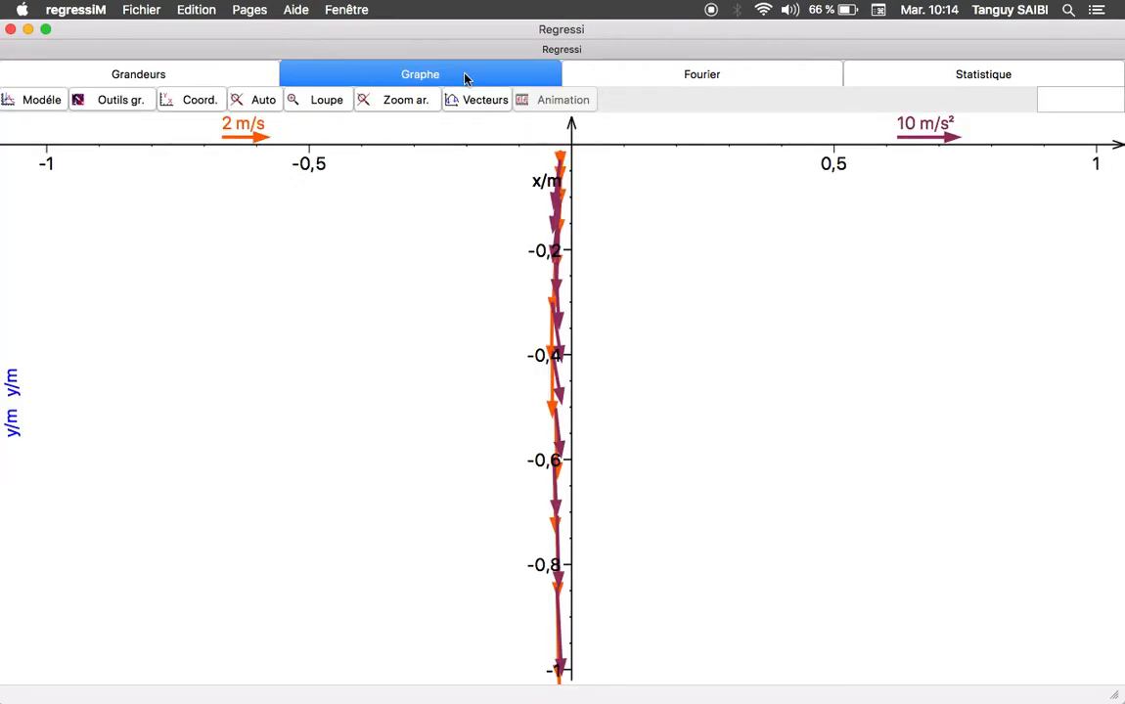
left_click(184, 106)
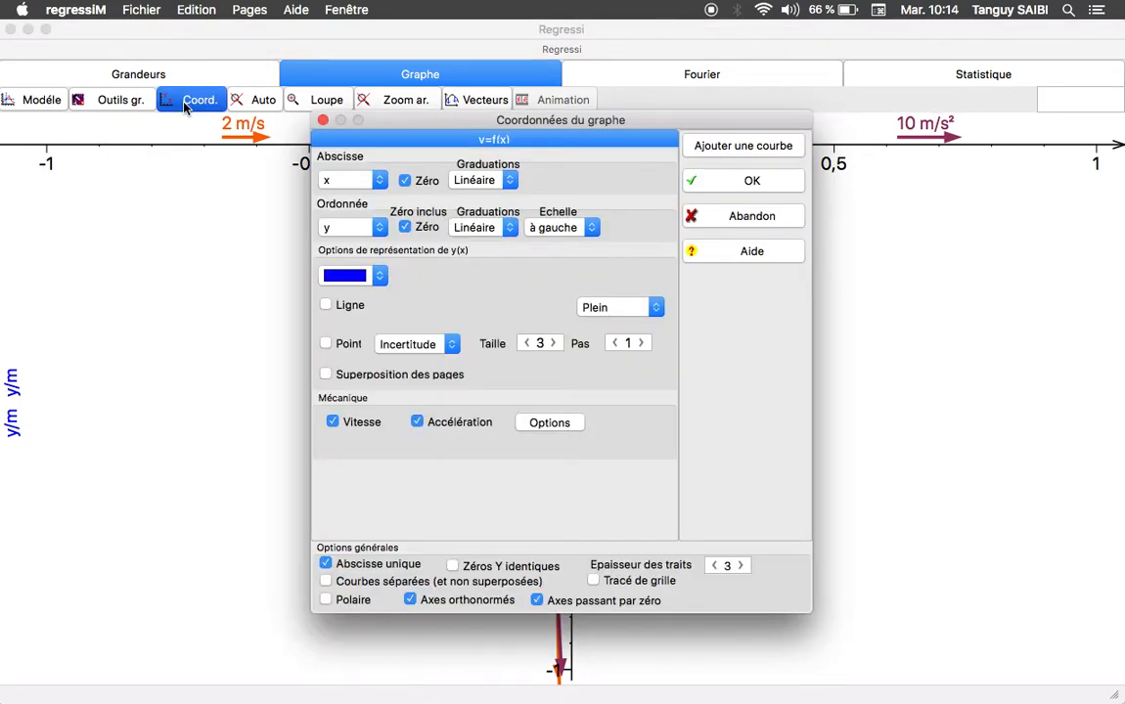
left_click(376, 181)
left_click(332, 199)
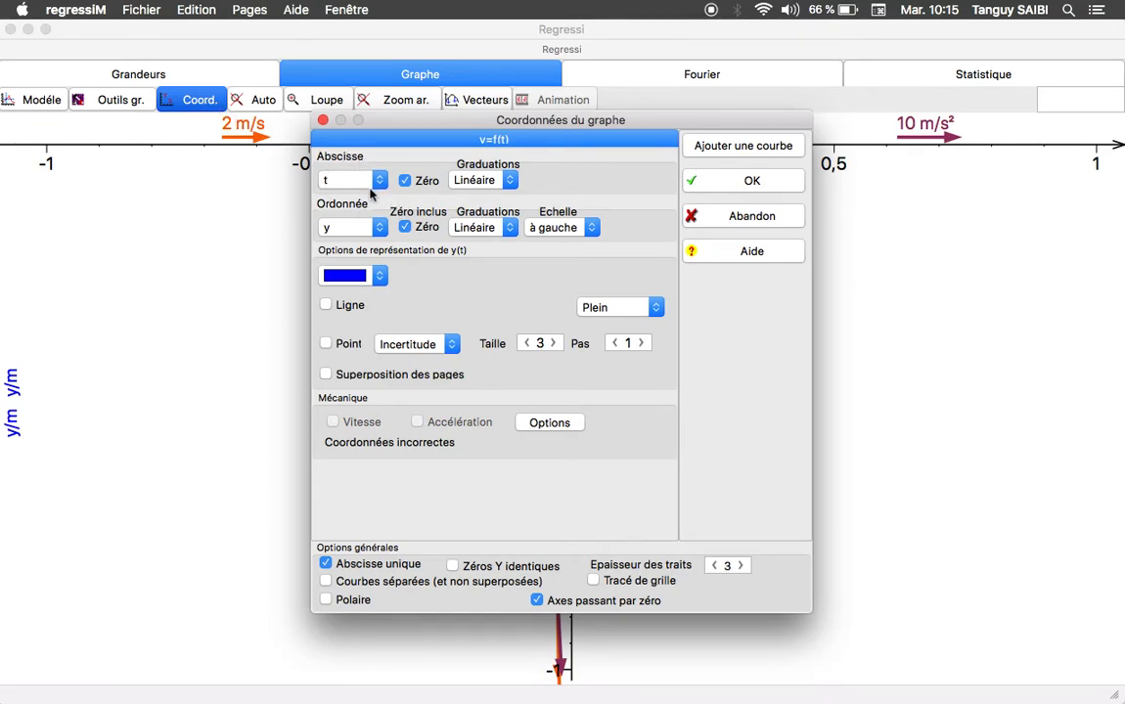
left_click(781, 184)
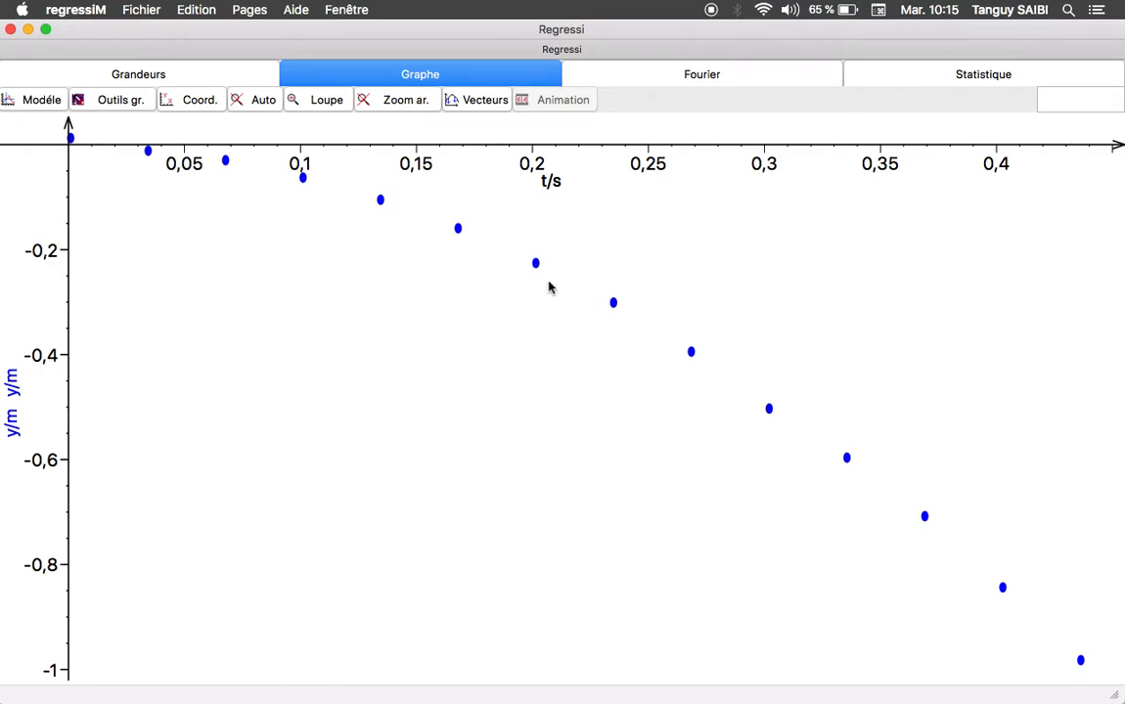
Step: Change the graph's ordinate to vy to plot the vertical velocity against time
left_click(196, 103)
left_click(377, 228)
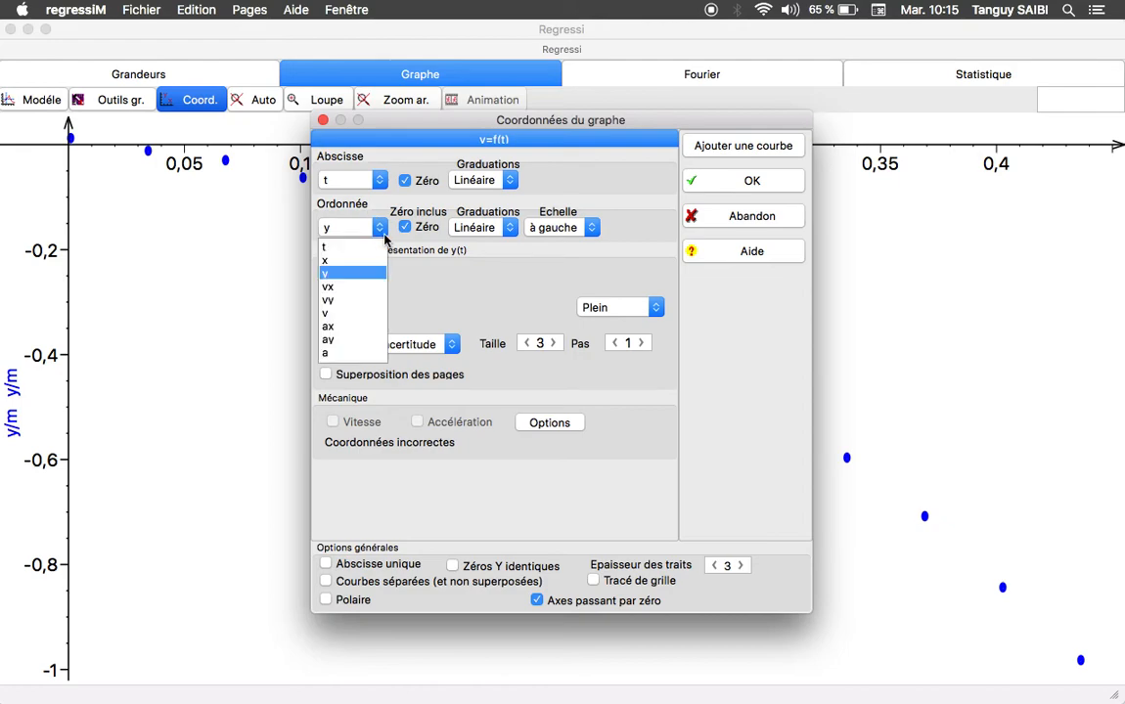
left_click(359, 301)
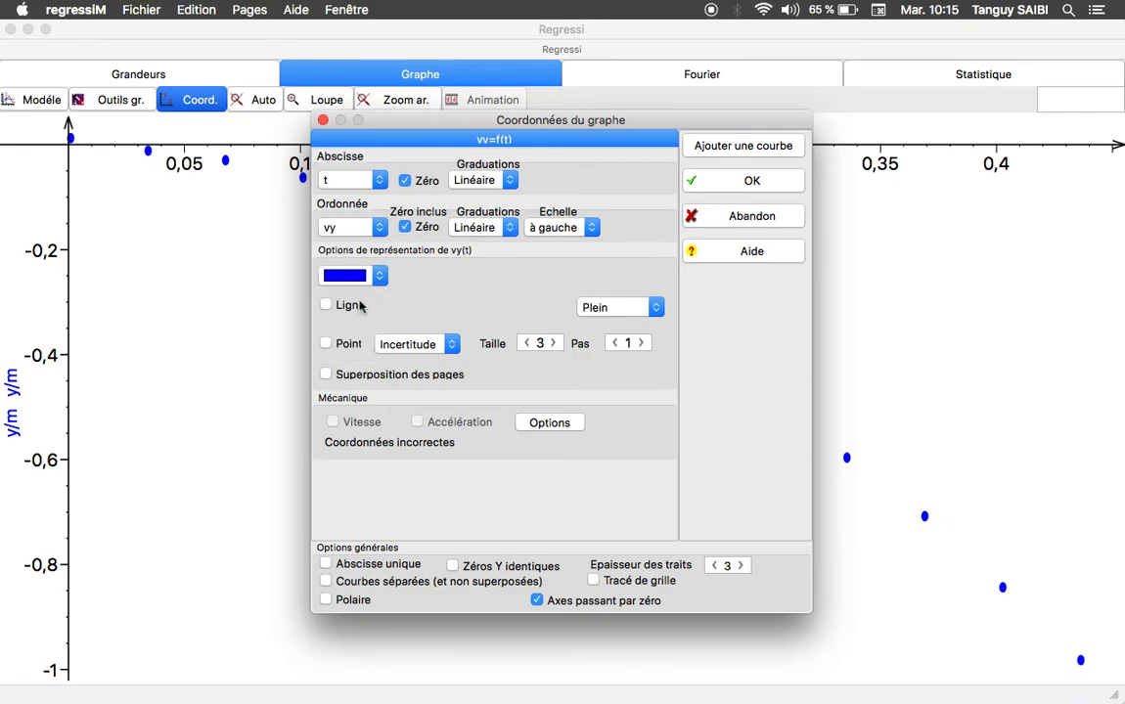
left_click(753, 188)
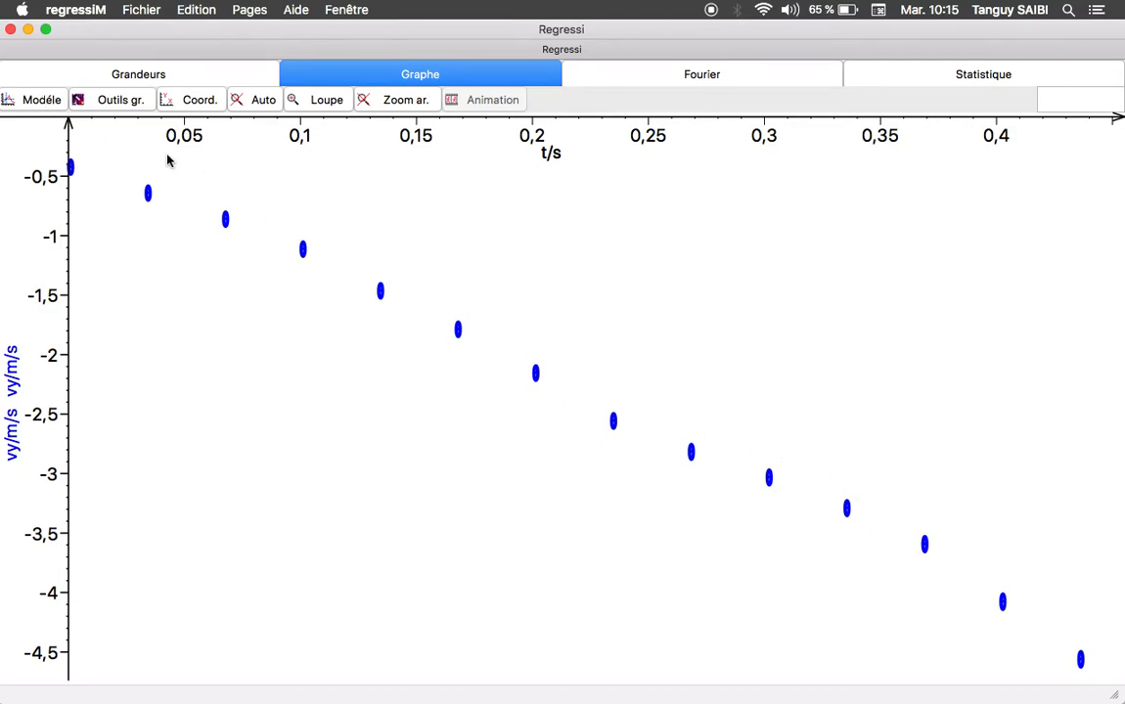
Step: Fit the predefined affine model to the vy versus t data
left_click(33, 101)
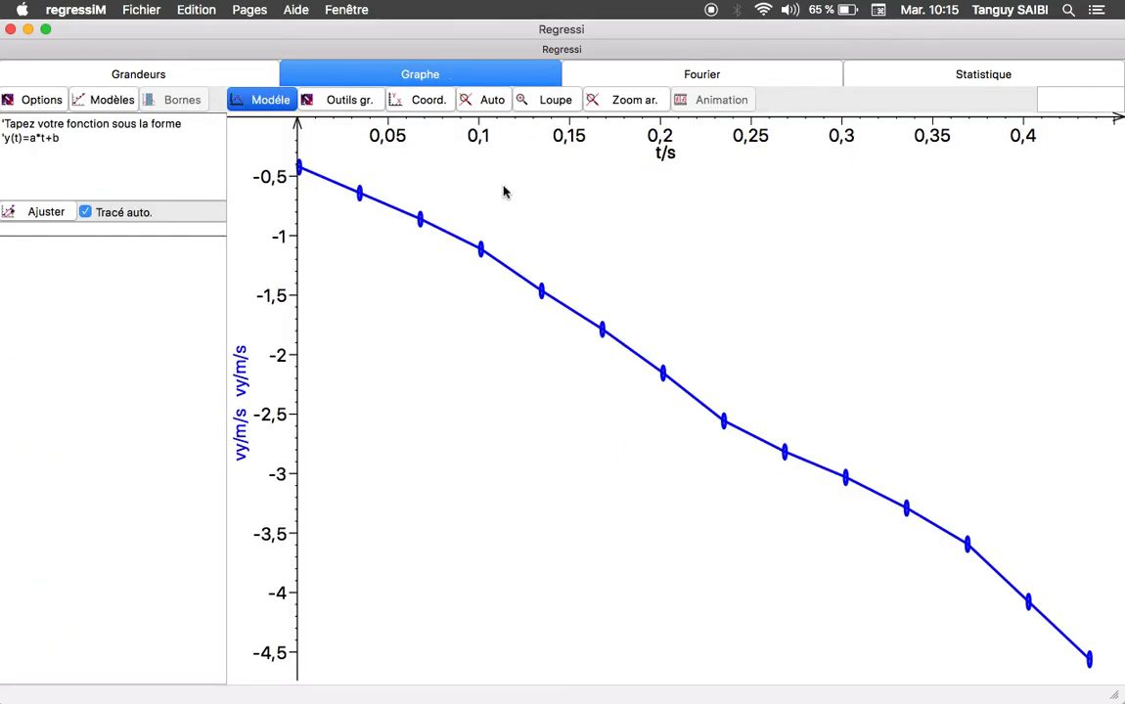
left_click(109, 99)
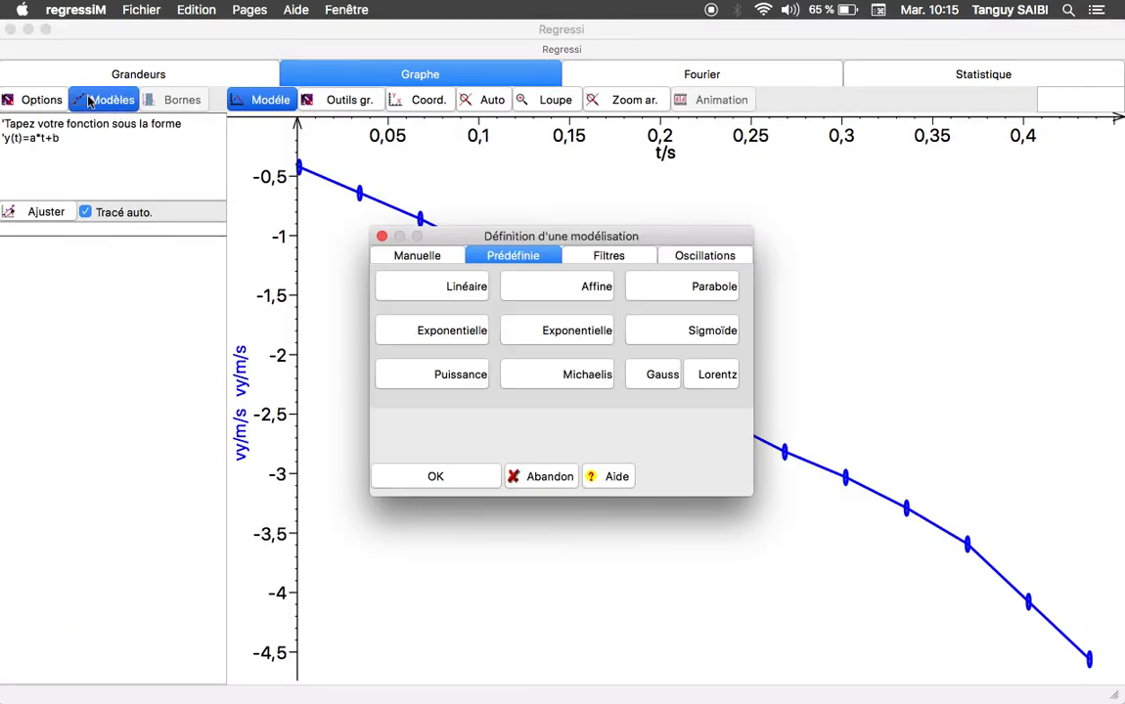
left_click(552, 284)
left_click(458, 477)
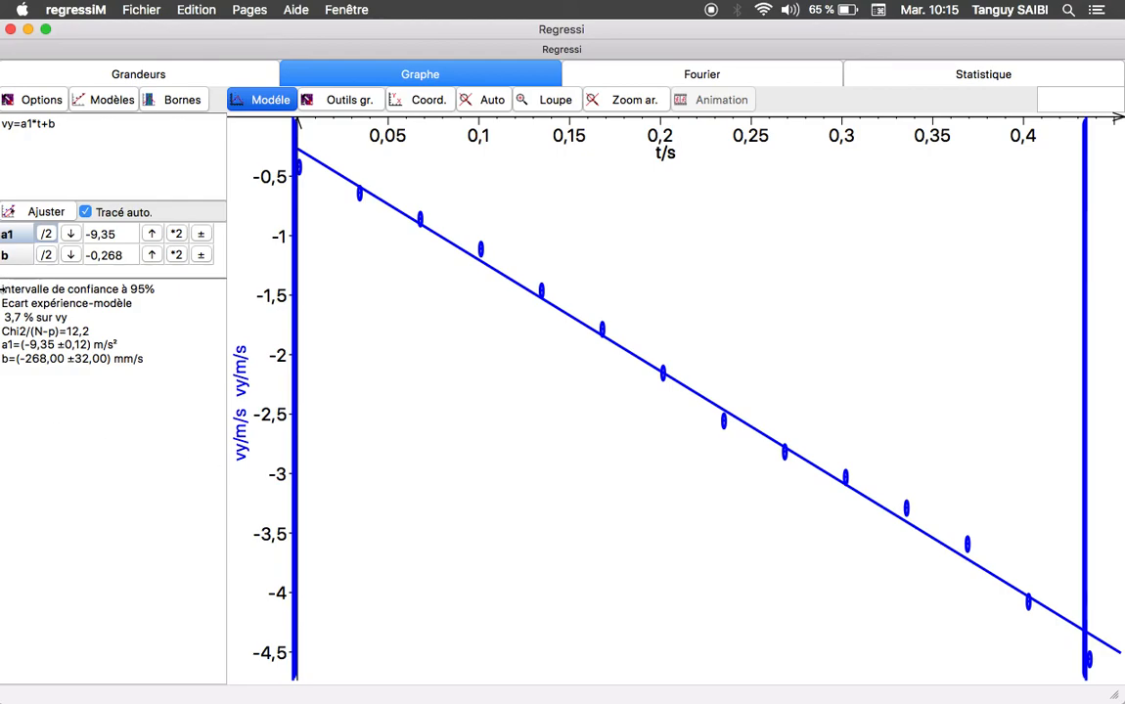
Step: Examine the fitted slope a1 and its uncertainty in the modelling results
left_click_drag(1, 344, 91, 344)
left_click(53, 366)
left_click_drag(2, 344, 90, 344)
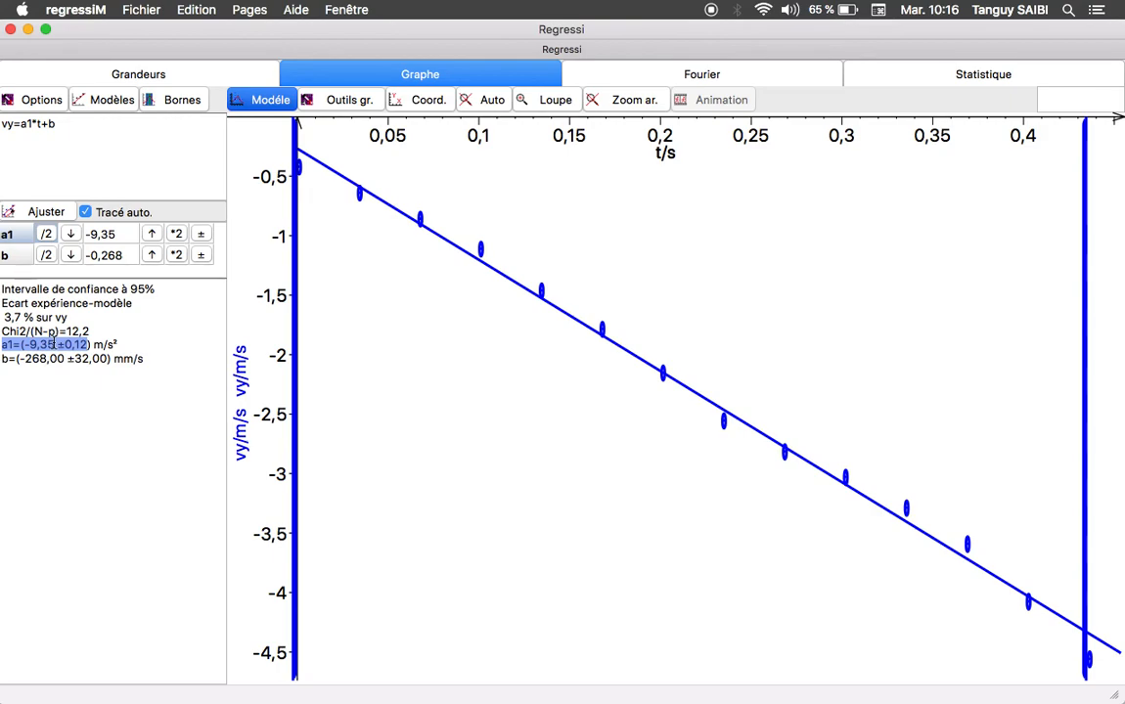
left_click(172, 352)
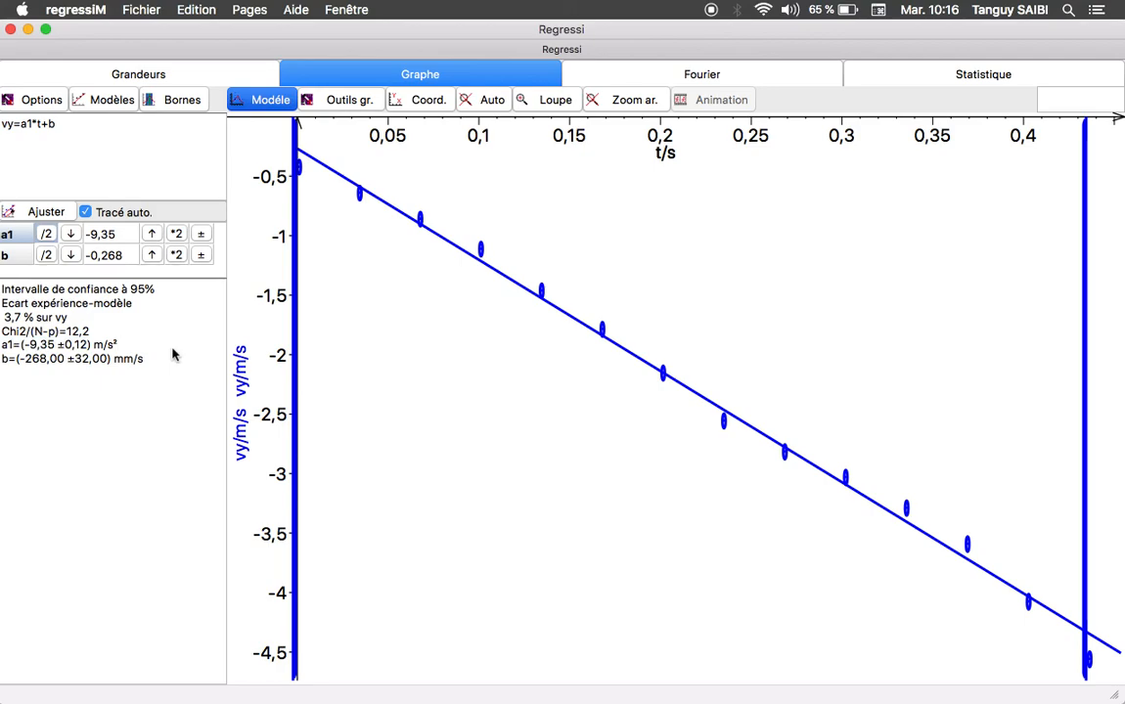